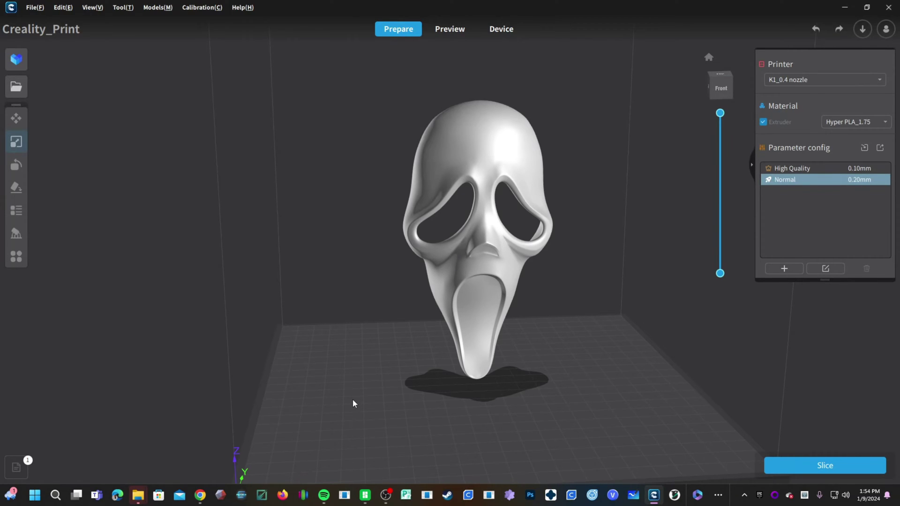
Orbit around the Ghostface mask from the front, top and left side, then select it
right_click_drag(630, 392, 329, 392)
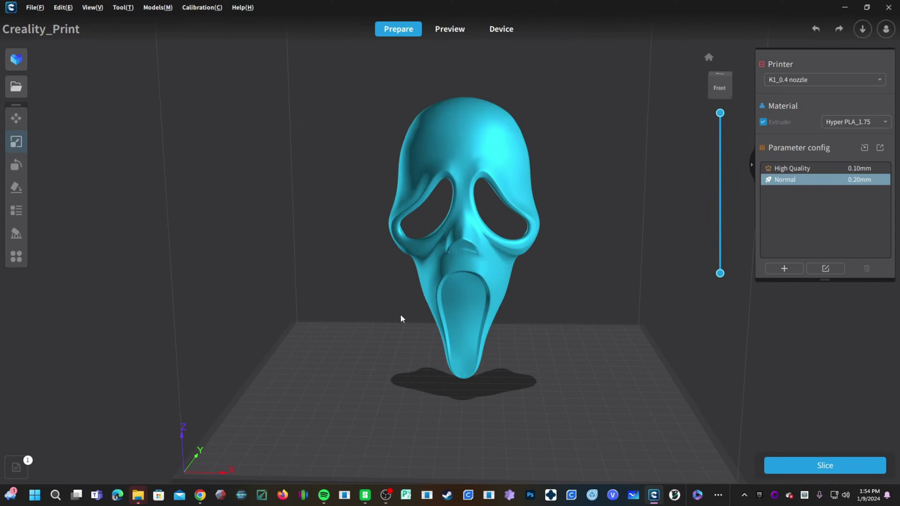
right_click_drag(364, 355, 361, 381)
left_click(462, 190)
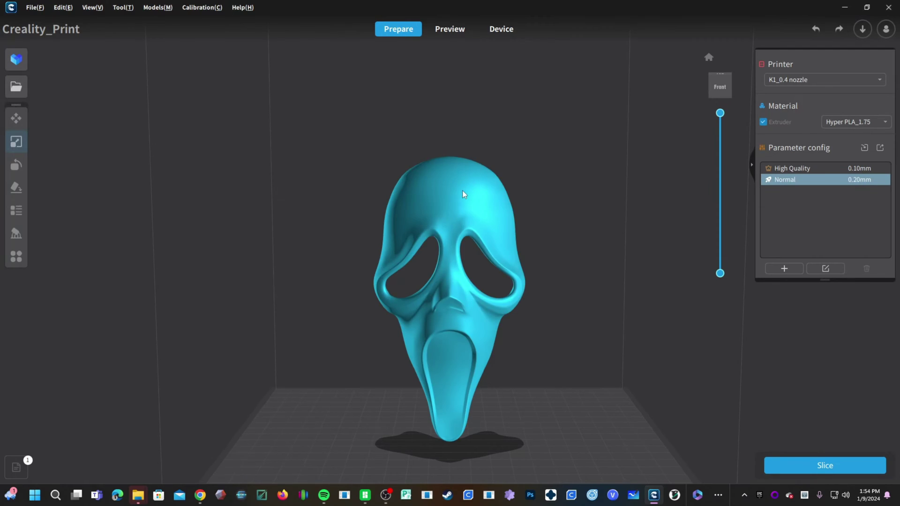
left_click_drag(623, 420, 327, 448)
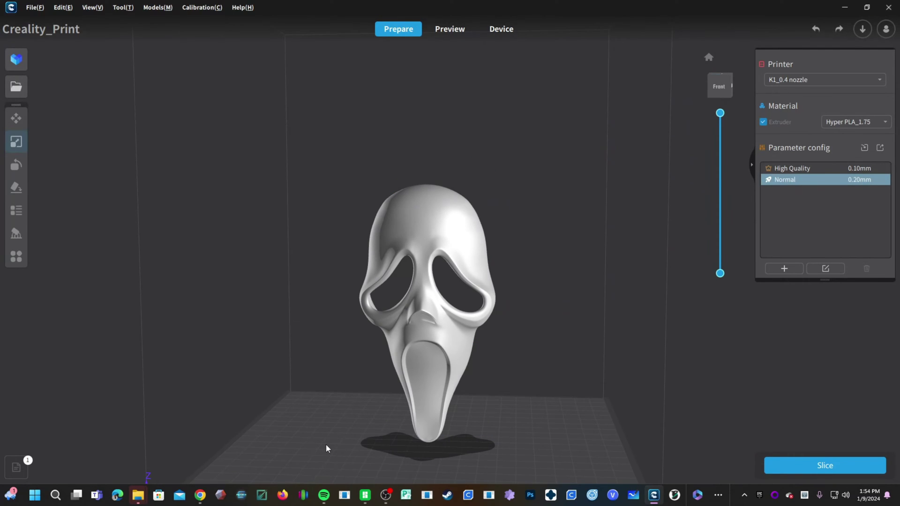
right_click_drag(330, 441, 362, 443)
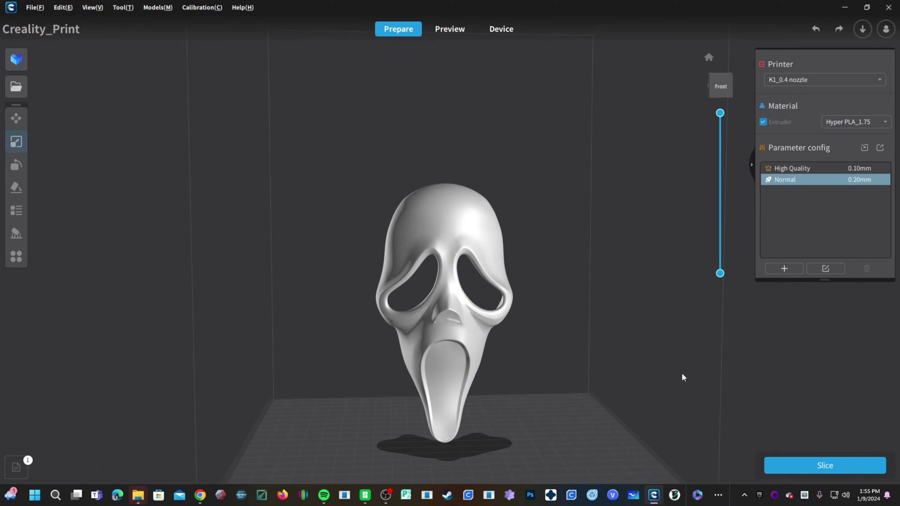
left_click(432, 233)
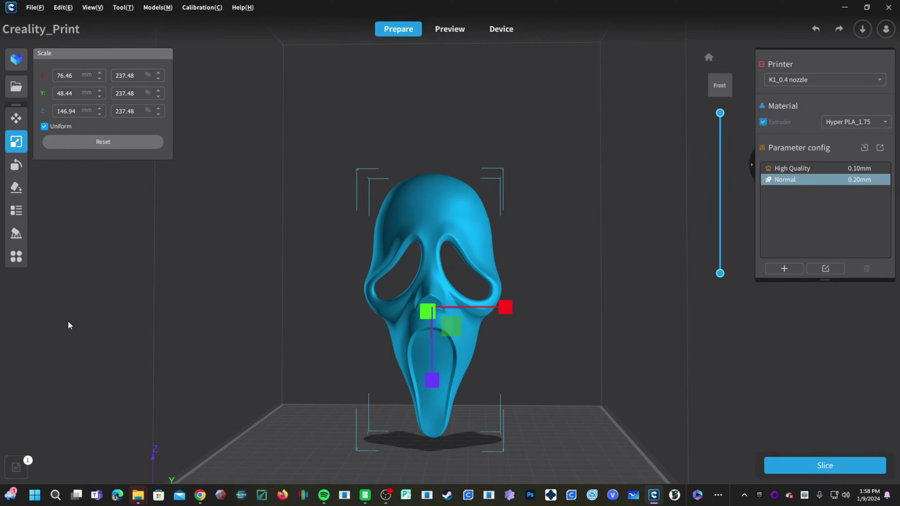
Choose the Drill tool from the Others panel of extra model tools
left_click(14, 266)
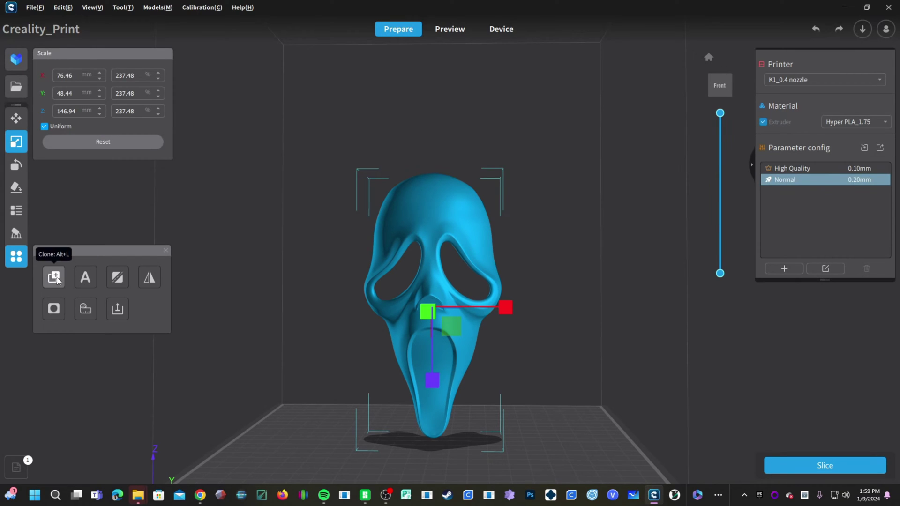
left_click(58, 309)
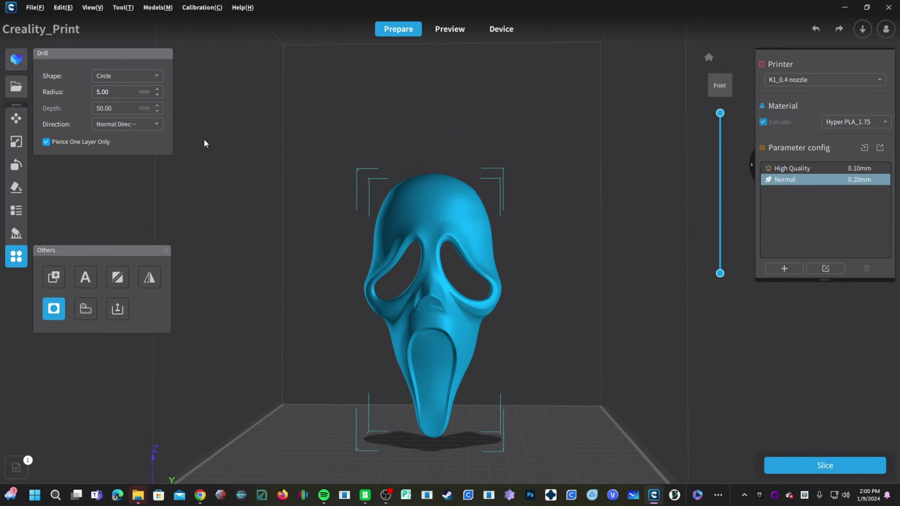
Drill 5 mm circular holes in the forehead, beside the nose and in the left cheek
scroll(272, 103, "up", 3)
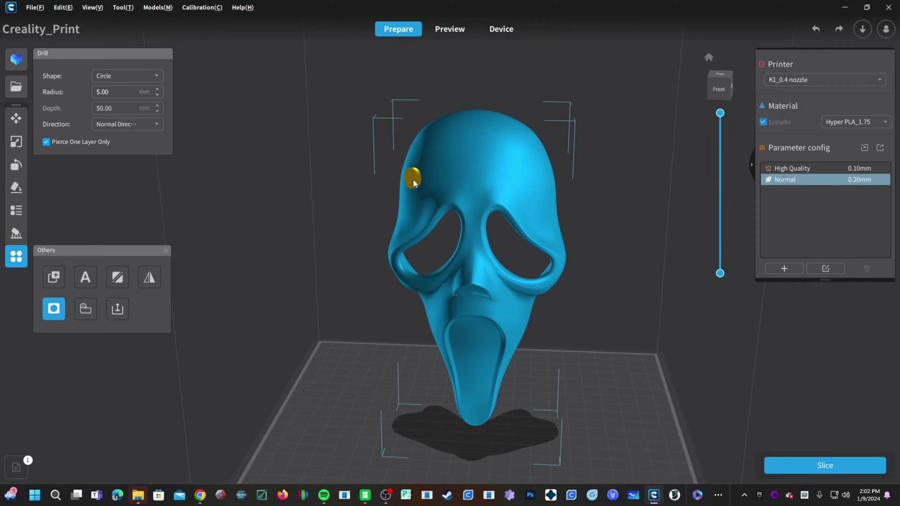
left_click(474, 166)
right_click_drag(367, 402, 347, 375)
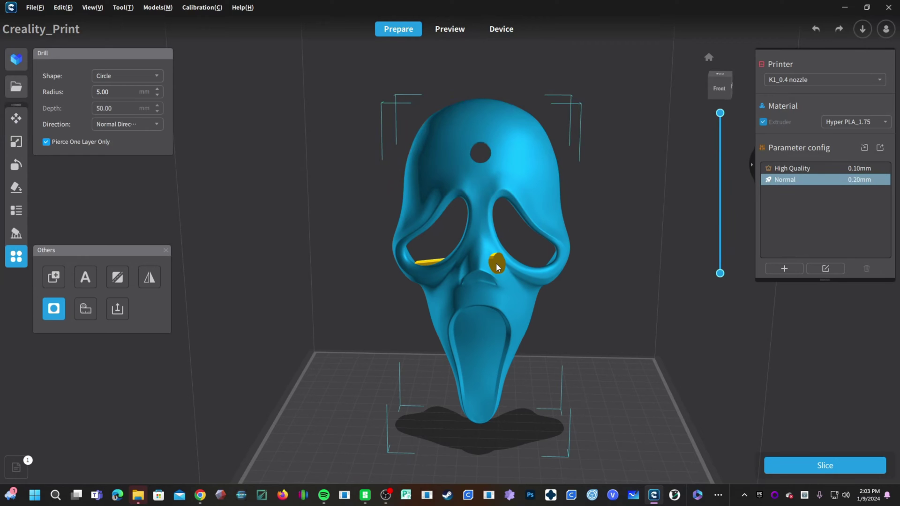
left_click(497, 266)
right_click_drag(634, 405, 676, 405)
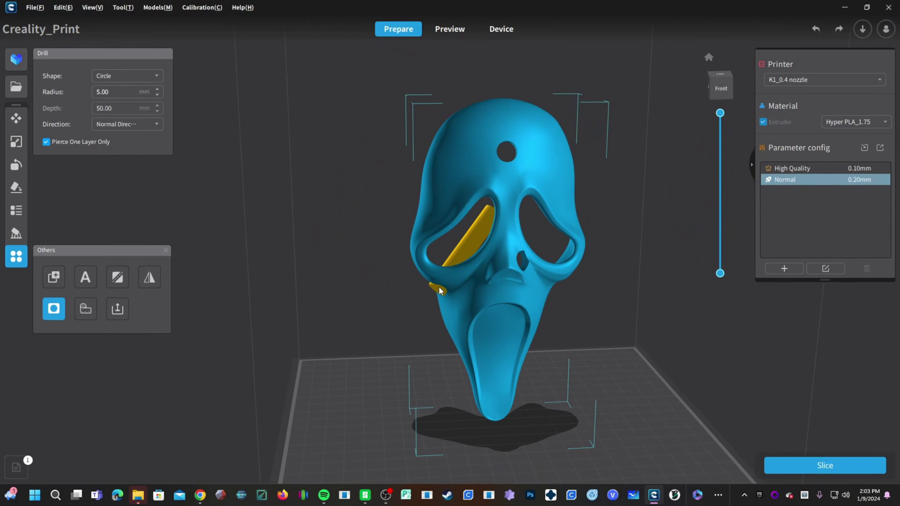
left_click(439, 286)
Return to a straight front view and bring up the drill direction options
right_click_drag(349, 331, 494, 263)
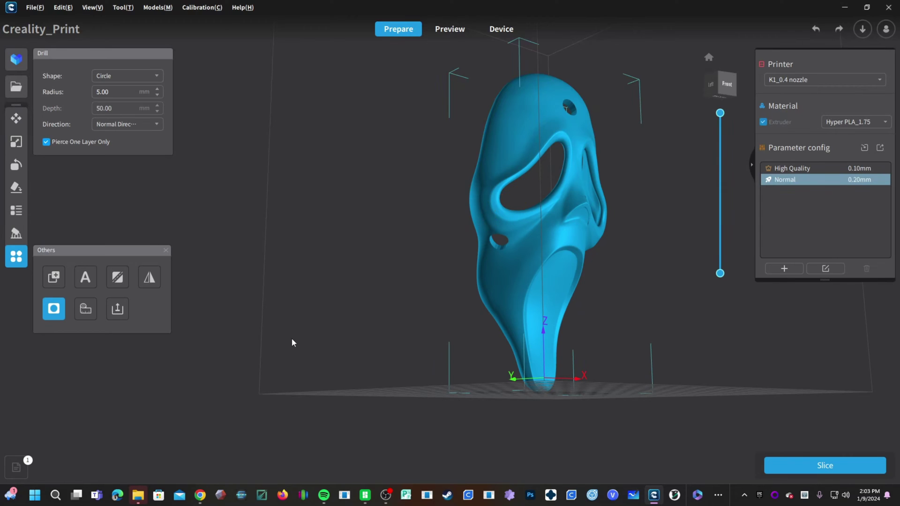
right_click_drag(292, 342, 590, 251)
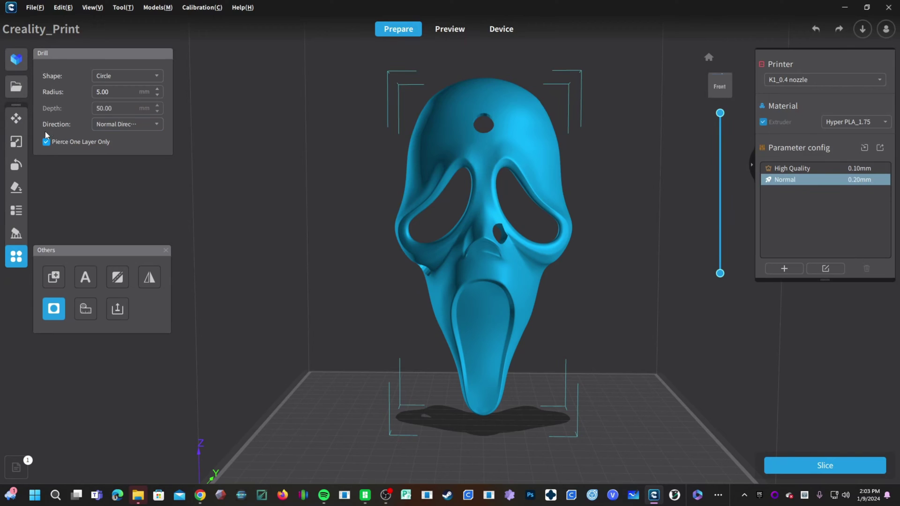
left_click(122, 123)
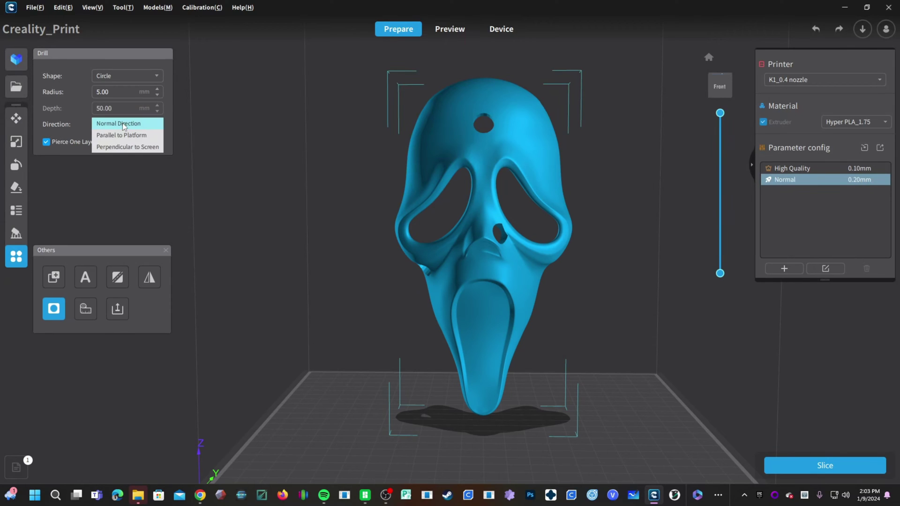
Set drill direction to Perpendicular to Screen and drill a hole in the forehead's side
left_click(117, 147)
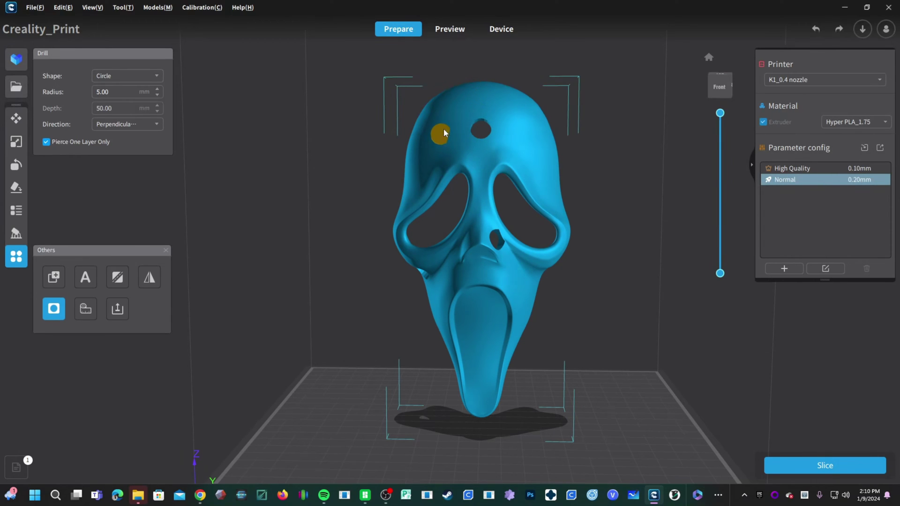
right_click_drag(319, 405, 676, 421)
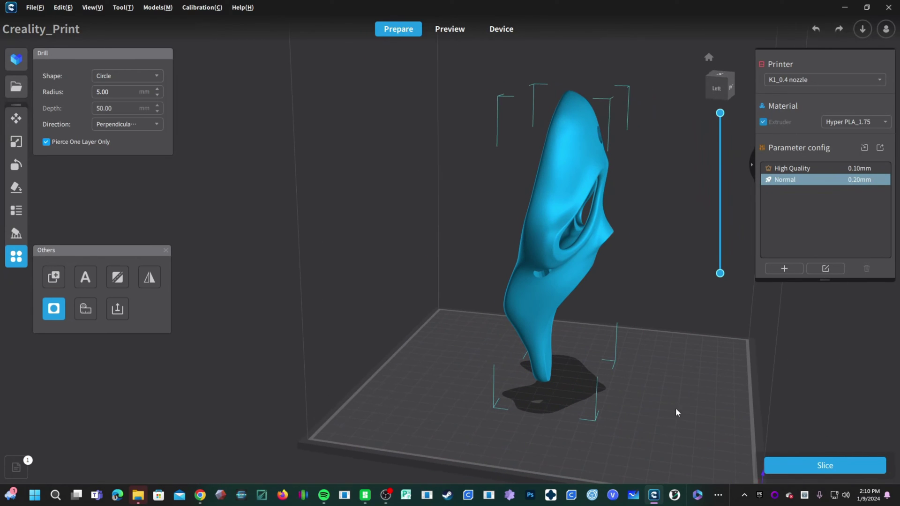
left_click(554, 174)
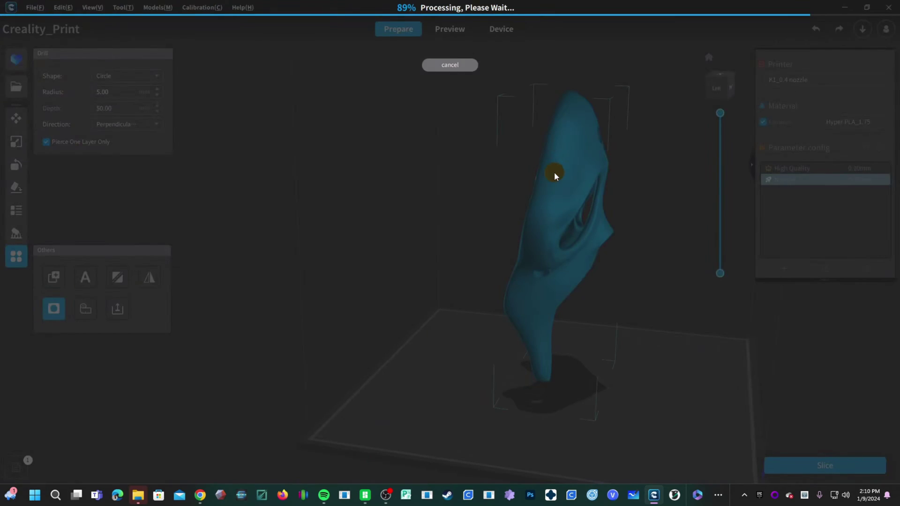
Drill through the eye rim using Normal Direction, then restore Perpendicular to Screen
right_click_drag(375, 360, 305, 356)
left_click(122, 125)
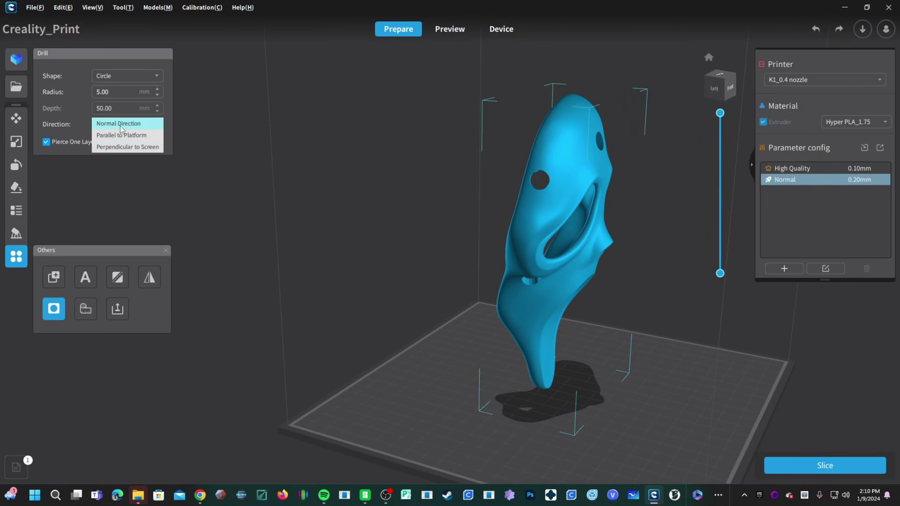
left_click(123, 124)
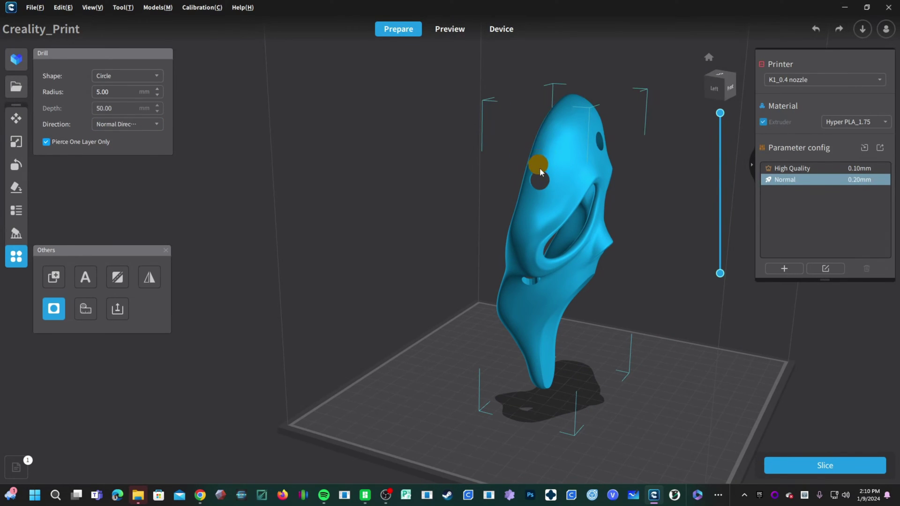
right_click_drag(440, 395, 456, 253)
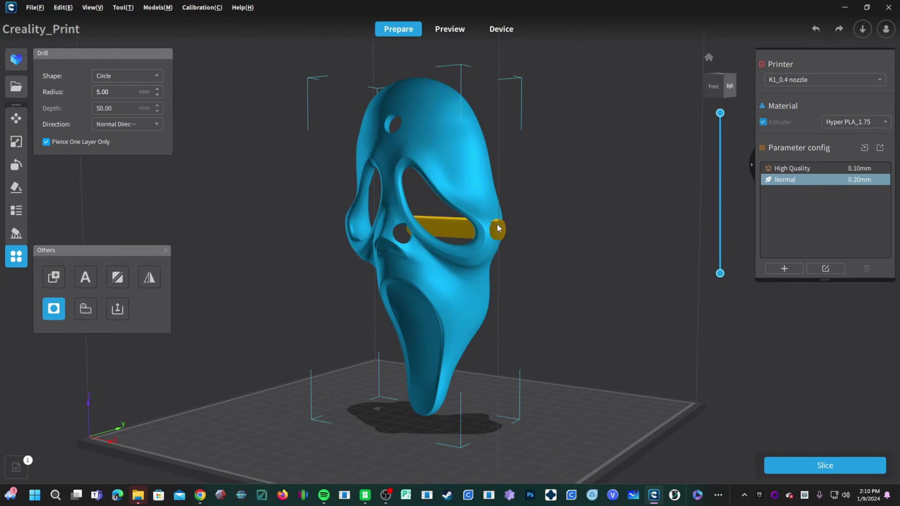
left_click(474, 201)
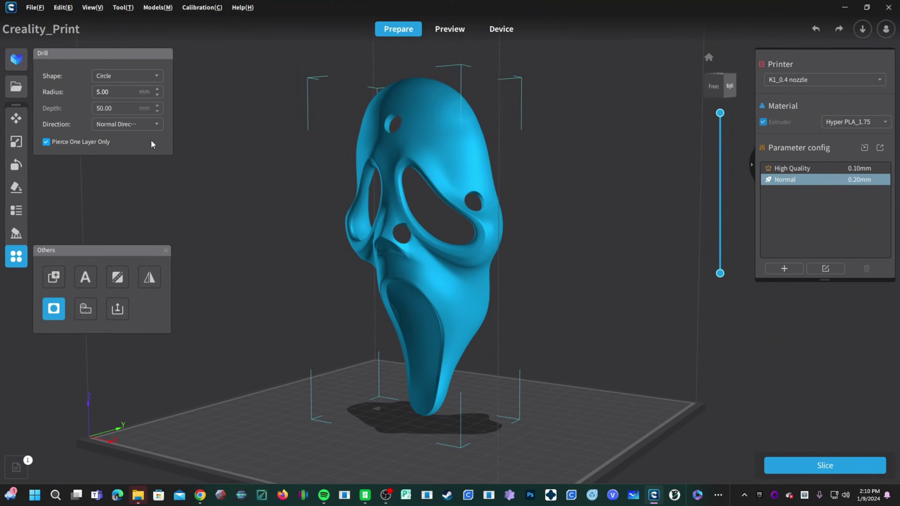
left_click(129, 124)
left_click(124, 148)
Drill a hole below the eye opening, then two triangular holes in the forehead
left_click(456, 248)
left_click_drag(222, 344, 347, 340)
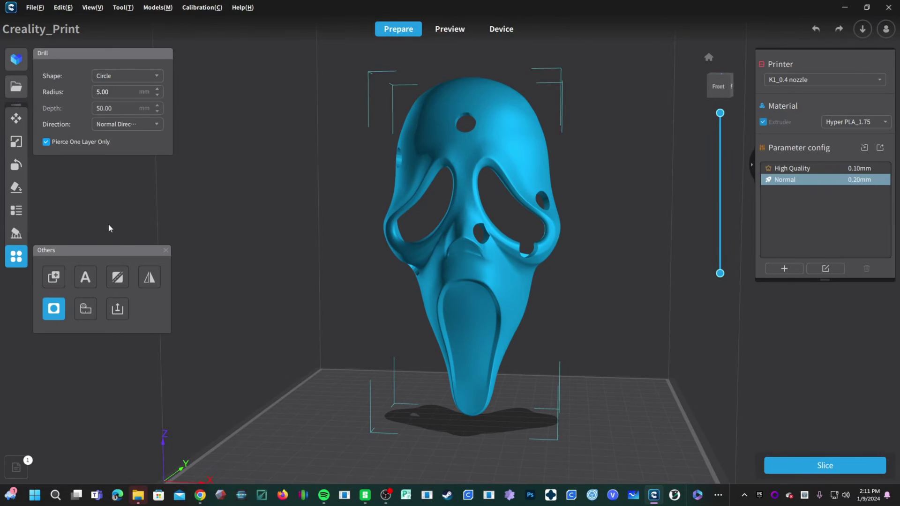
left_click(136, 76)
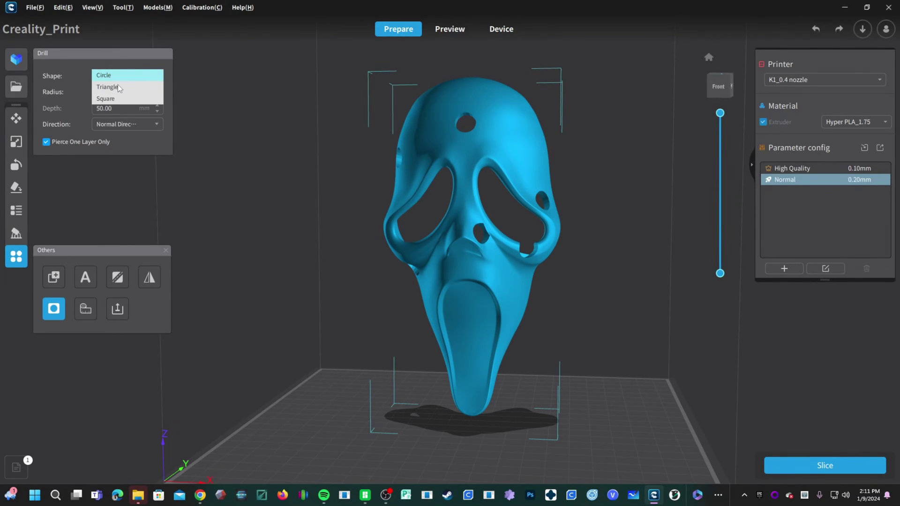
left_click(115, 86)
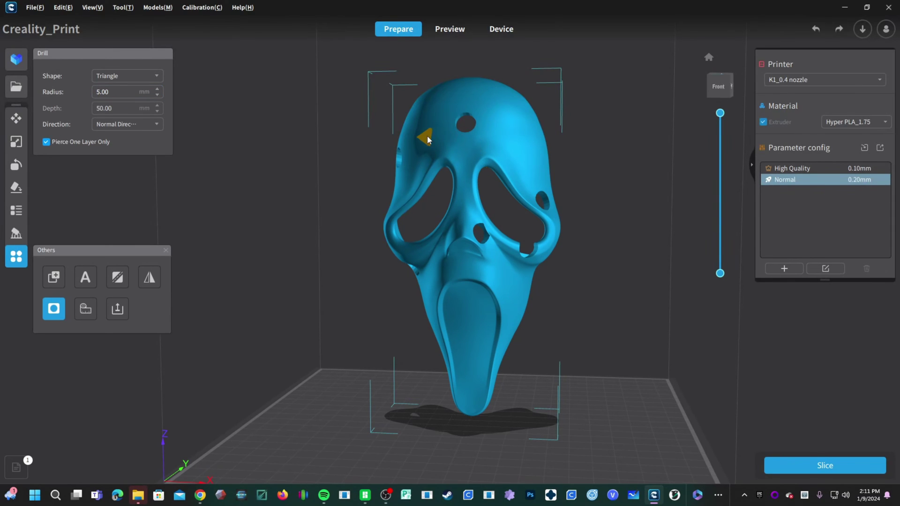
left_click(497, 118)
left_click(441, 109)
Drill three square holes across the forehead with the Square drill shape
left_click(126, 75)
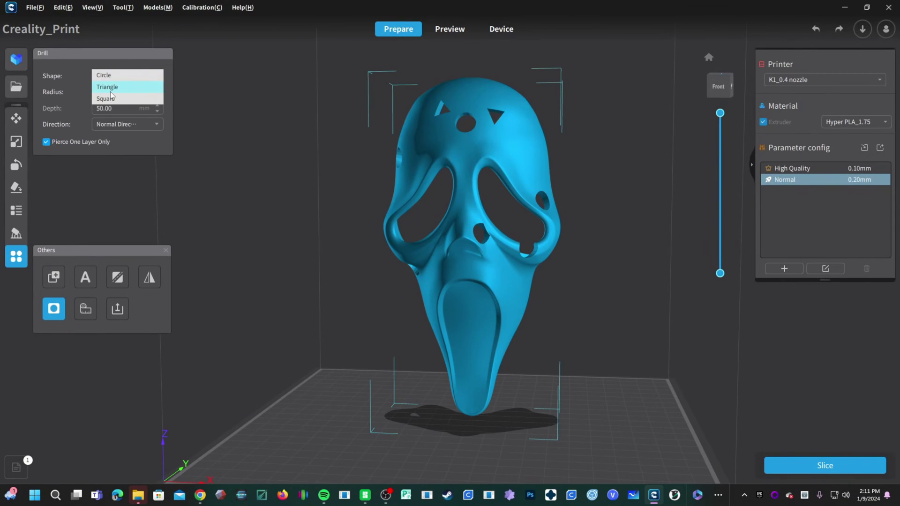
left_click(109, 97)
left_click(497, 143)
left_click(437, 140)
left_click(463, 100)
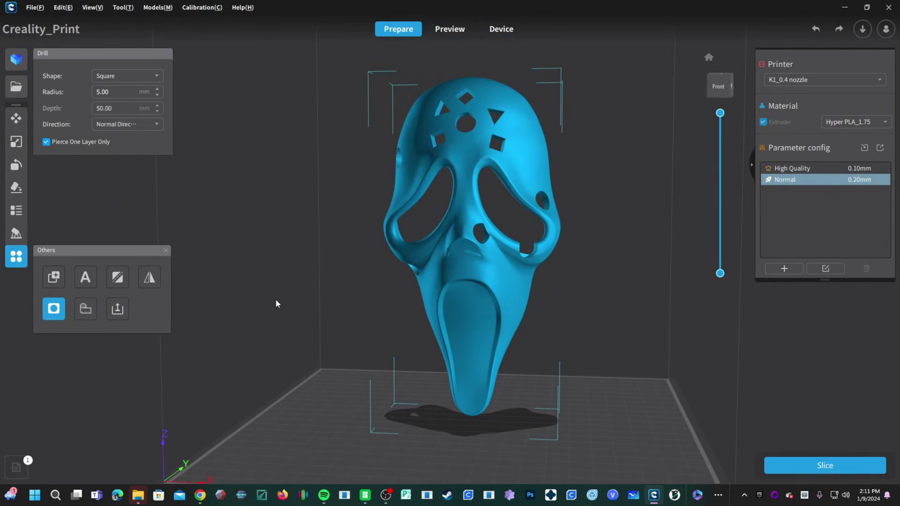
right_click_drag(299, 319, 316, 326)
key("Up")
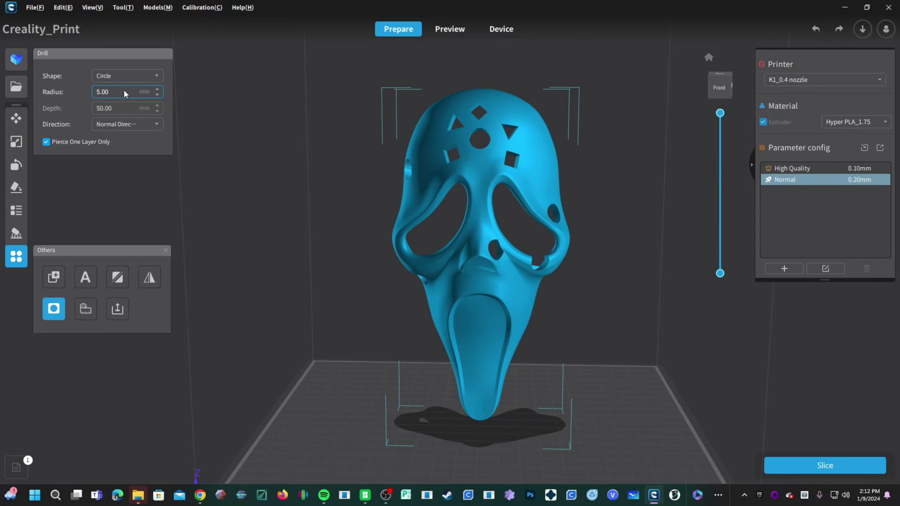
Raise the drill radius with the spin arrows, keeping the Circle shape
left_click(158, 90)
left_click(158, 90)
left_click(99, 77)
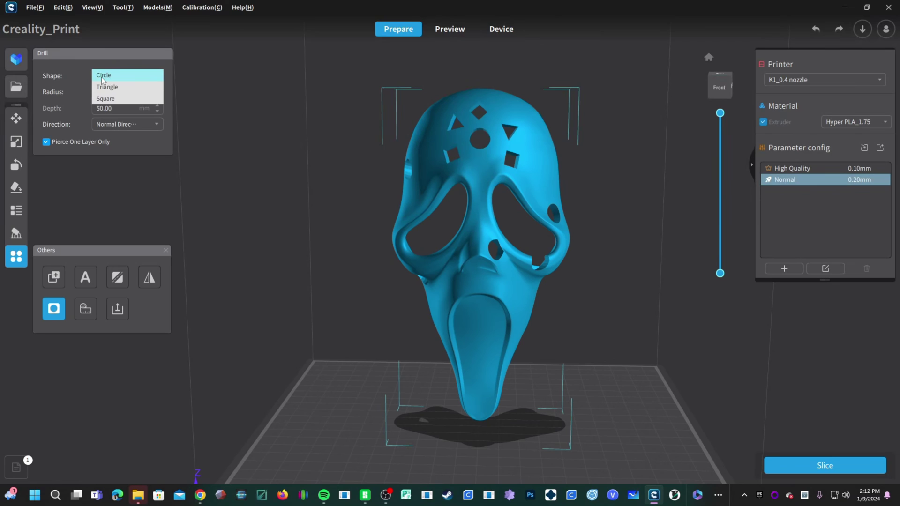
left_click(102, 77)
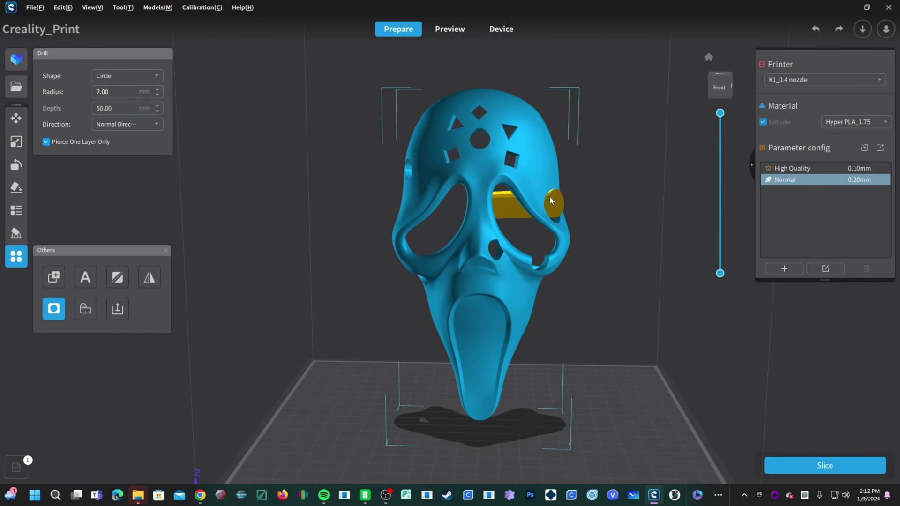
Drill five large round holes across the forehead and upper face
left_click(480, 170)
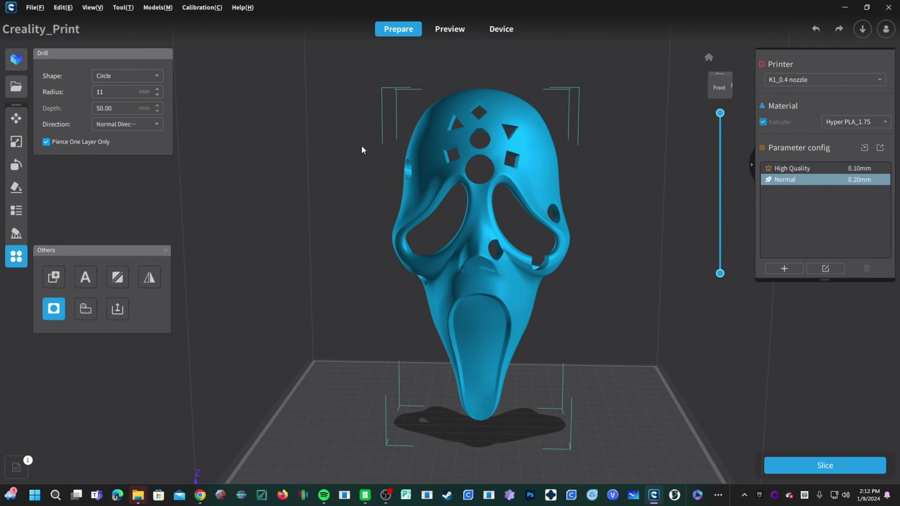
left_click(535, 174)
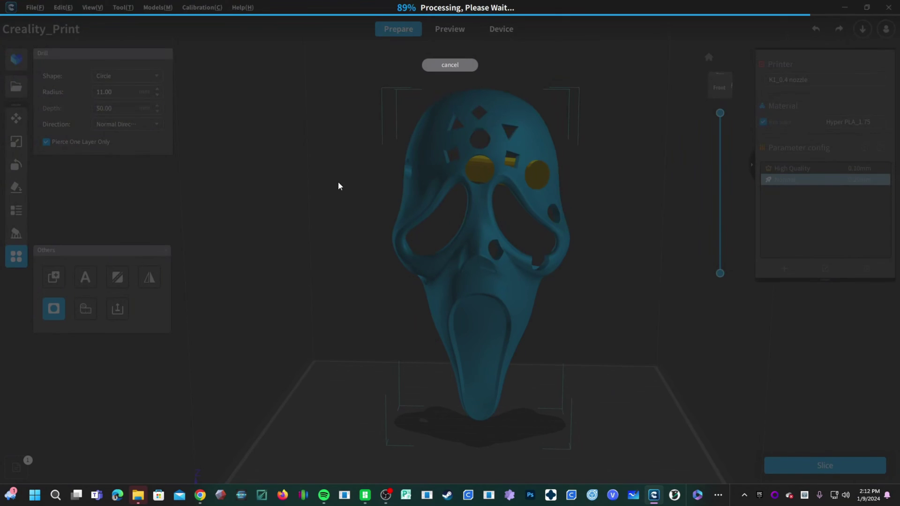
left_click(491, 122)
left_click(496, 135)
left_click(496, 147)
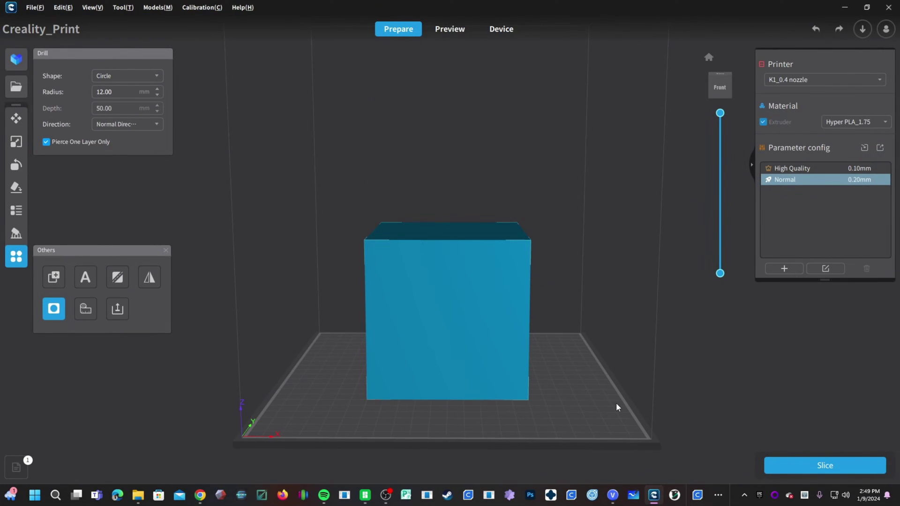
Tilt the view to the cube's top and cut two 12 mm round grooves across it
right_click_drag(585, 387, 553, 409)
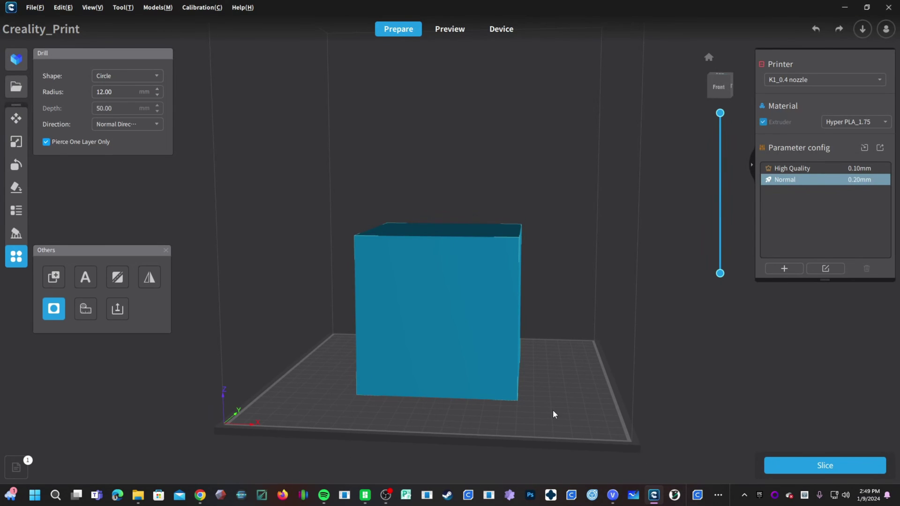
right_click_drag(572, 240, 487, 415)
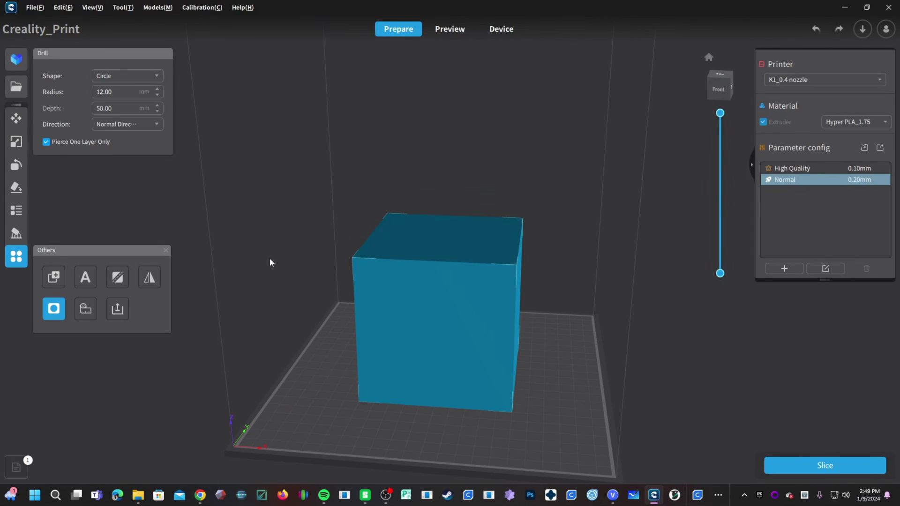
left_click(404, 261)
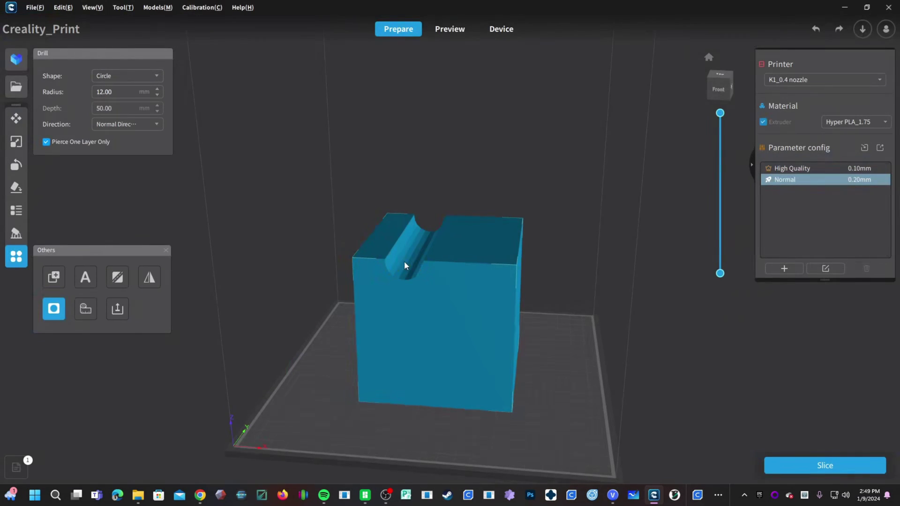
left_click(483, 271)
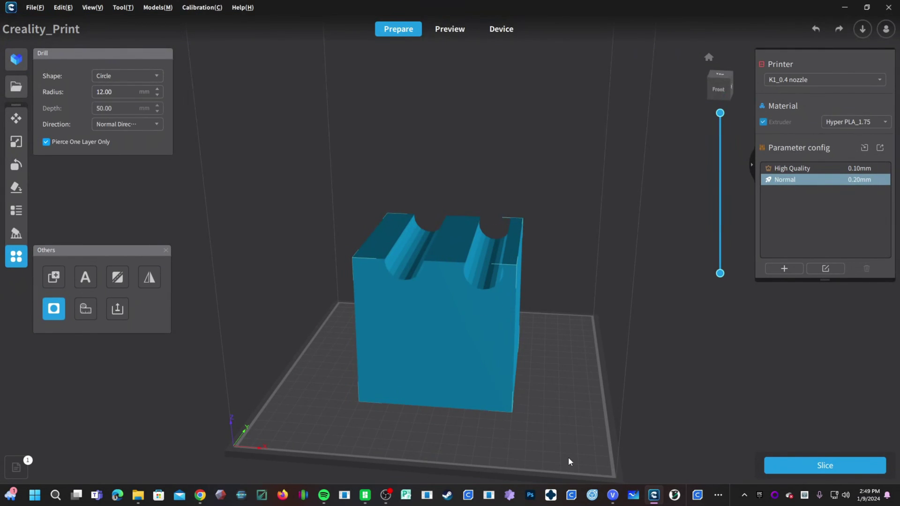
right_click_drag(566, 457, 609, 427)
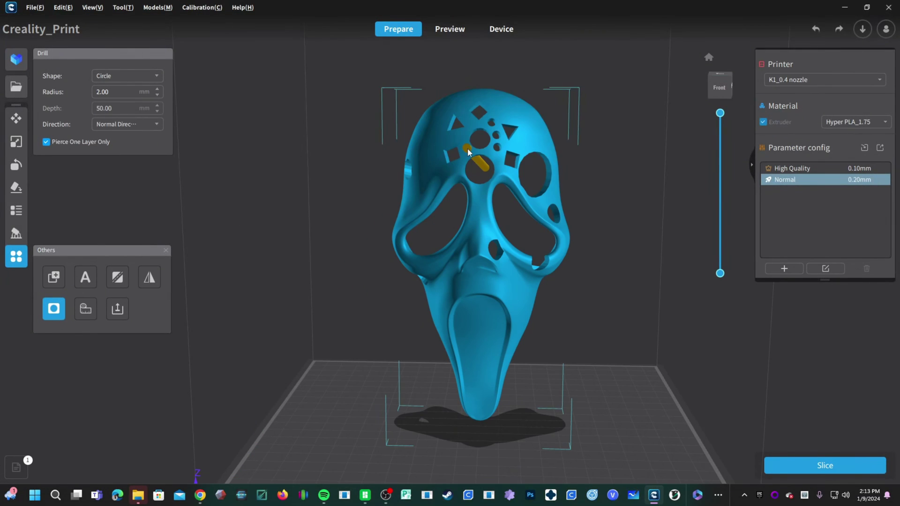
Drill ten small 2 mm round holes in an arc around the forehead shapes
left_click(468, 150)
left_click(459, 139)
left_click(471, 122)
left_click(463, 116)
left_click(459, 106)
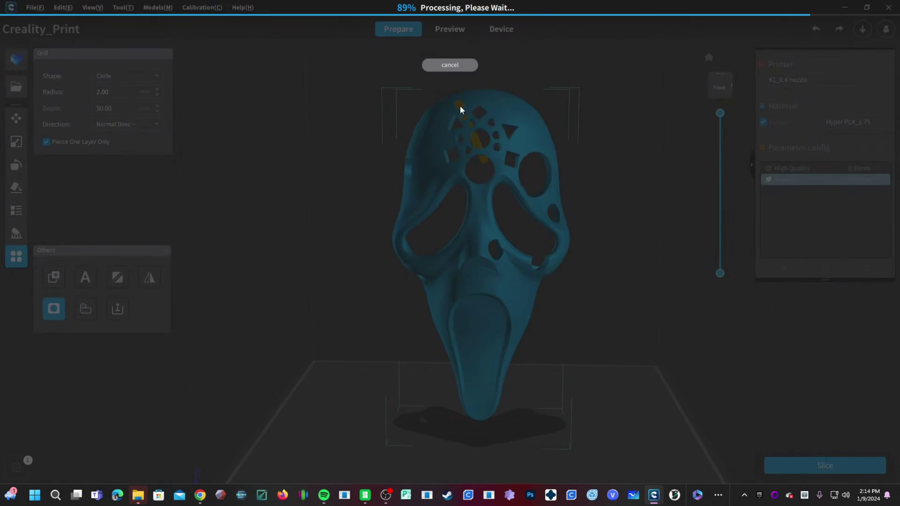
left_click(472, 100)
left_click(483, 99)
left_click(494, 103)
left_click(501, 111)
left_click(509, 114)
right_click_drag(648, 372, 635, 412)
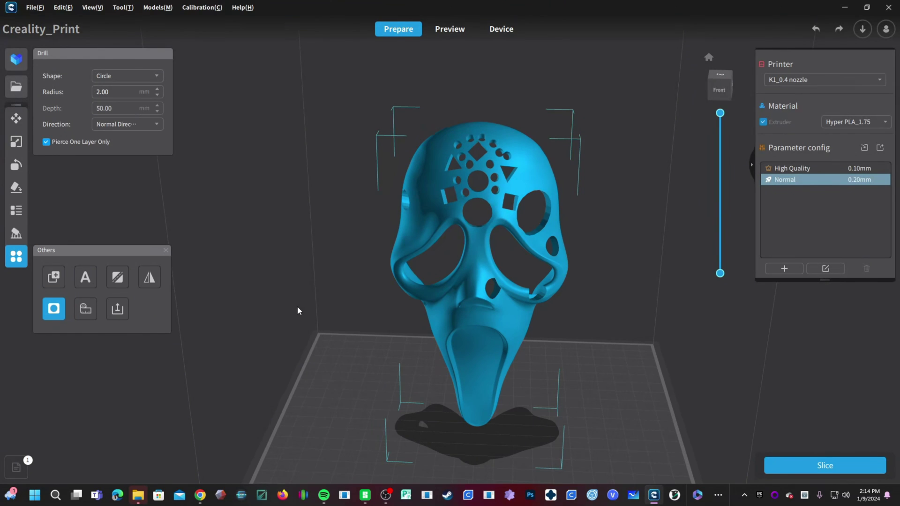
scroll(342, 373, "up", 5)
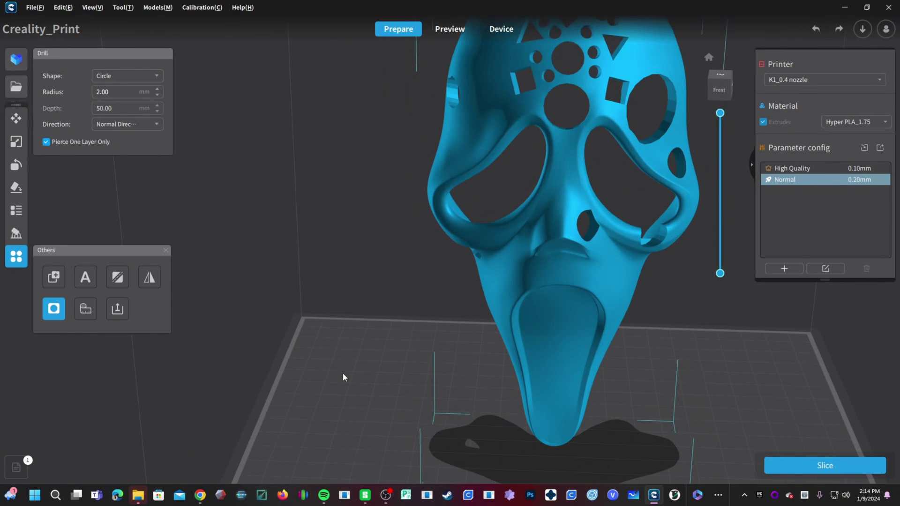
right_click_drag(455, 359, 677, 375)
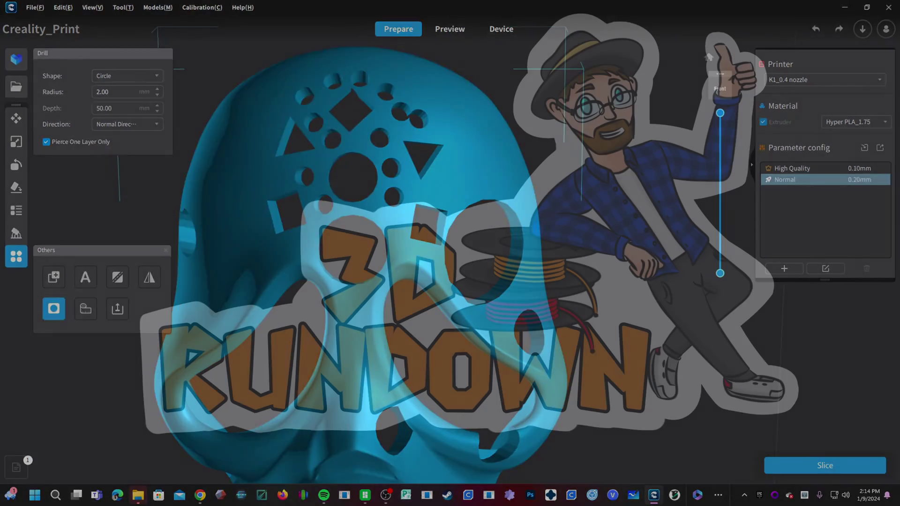